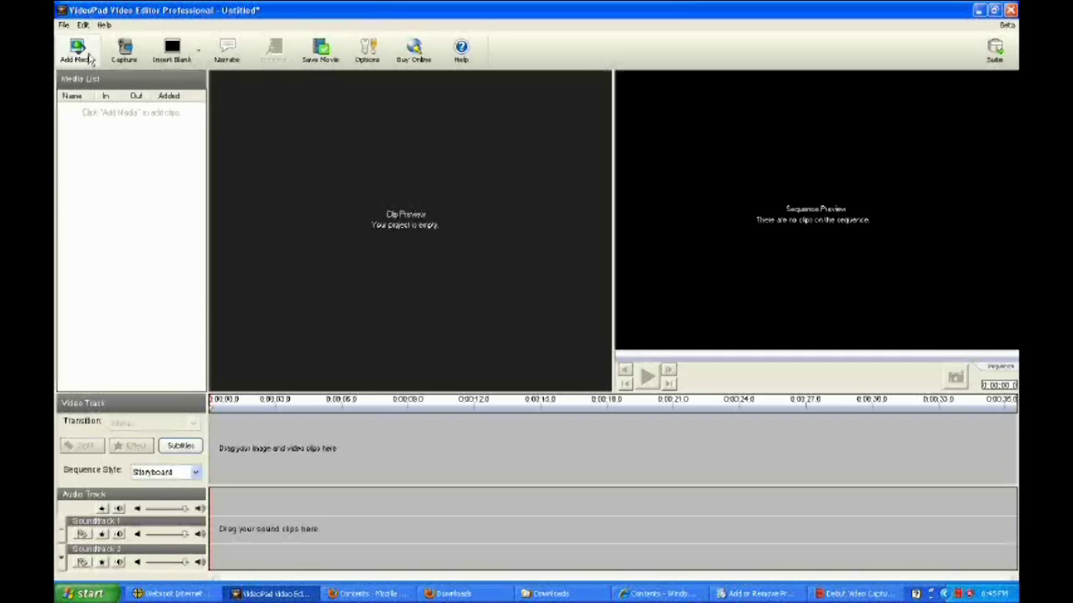
Browse the Add Files dialog's folder list, then cancel without importing anything
click(76, 52)
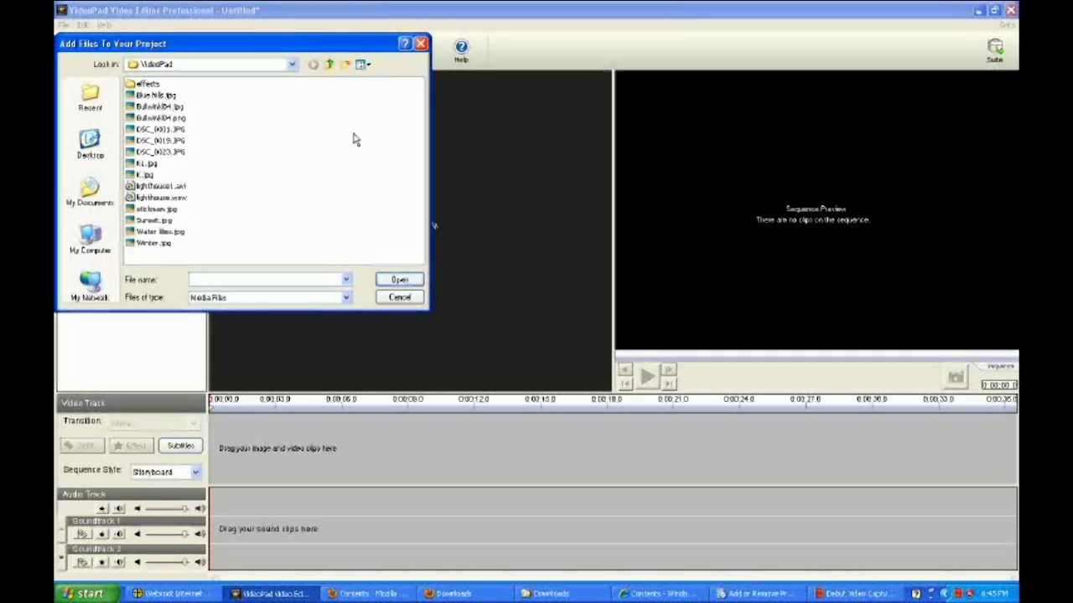
click(291, 65)
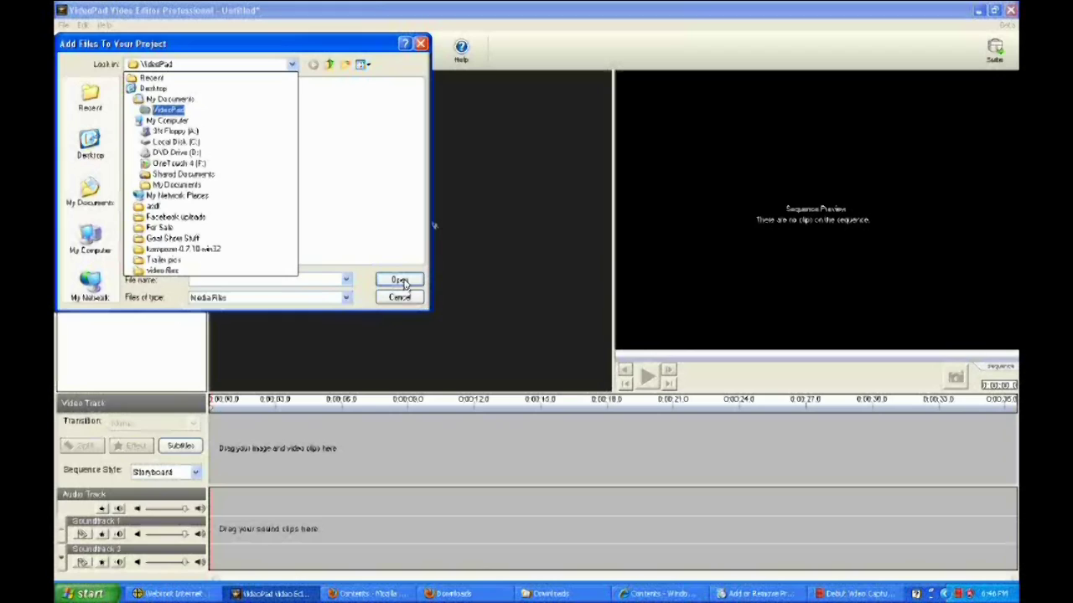
click(404, 303)
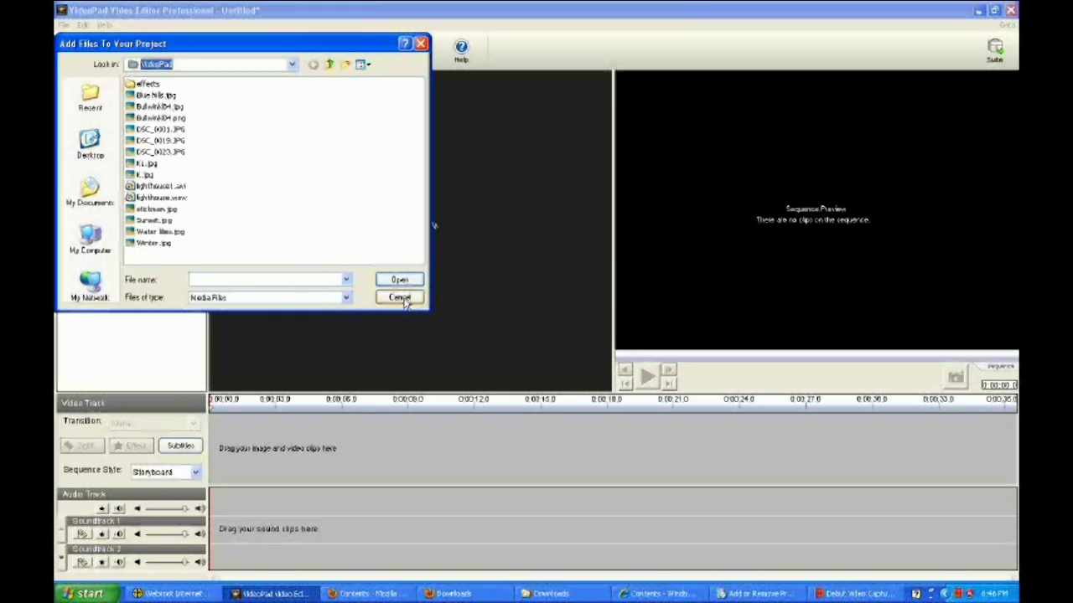
click(420, 44)
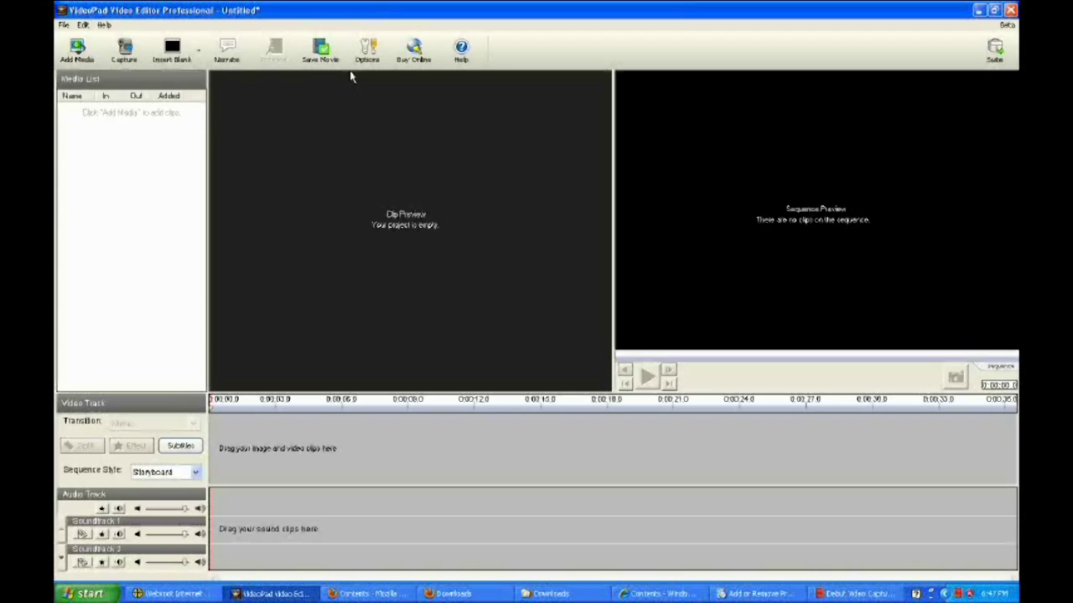
In Options, set the default still image duration to 3.0 seconds
click(366, 47)
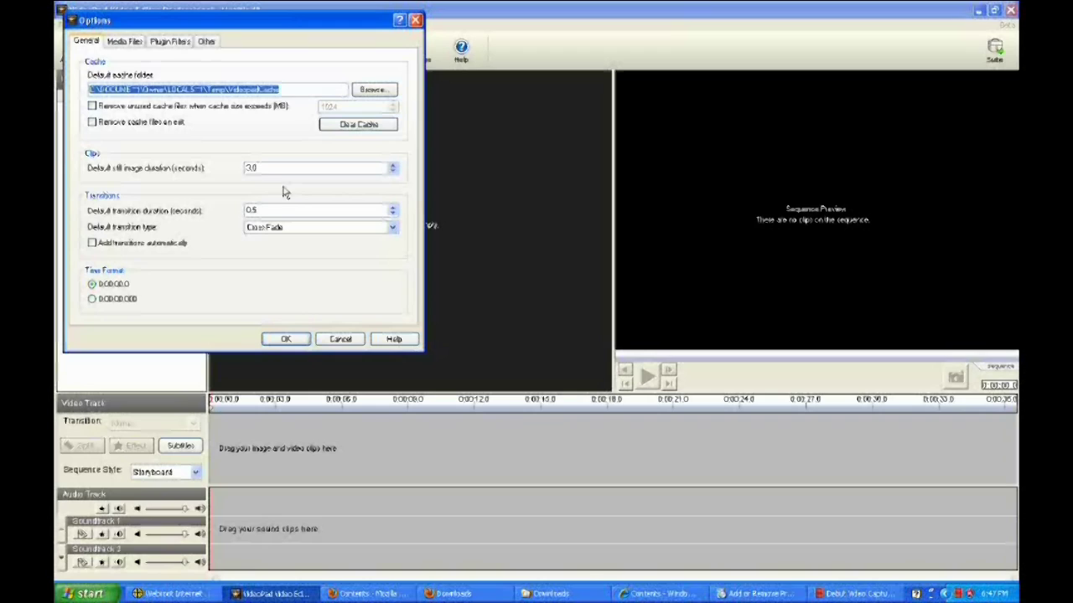
click(392, 165)
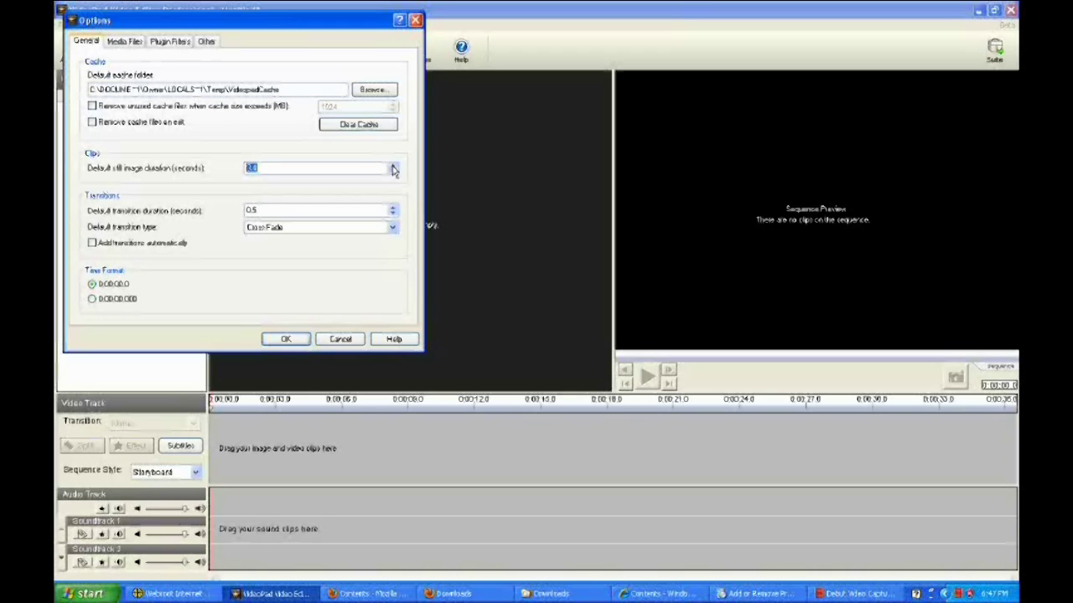
click(392, 166)
click(392, 167)
click(392, 169)
click(392, 169)
Turn on automatic transitions using Cross Fade with a 1.0-second duration
click(93, 245)
click(393, 227)
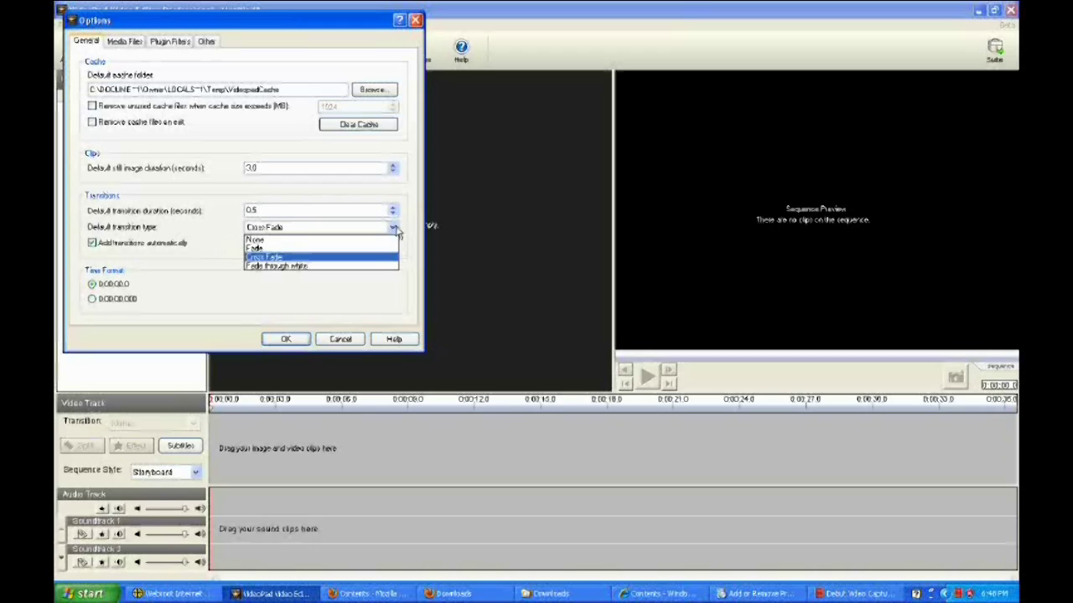
click(328, 258)
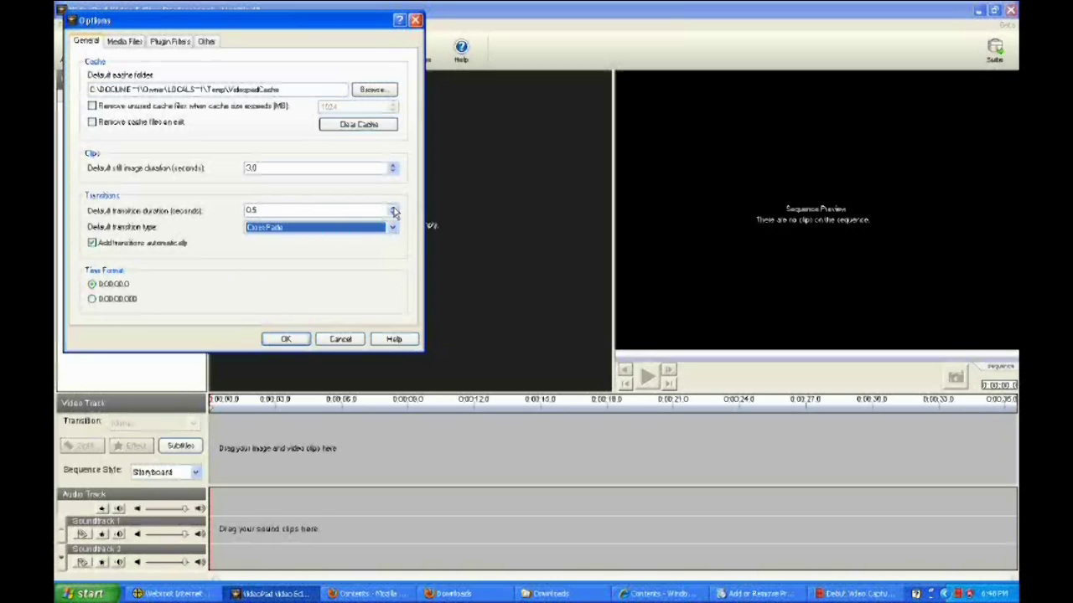
click(393, 208)
click(393, 208)
click(393, 214)
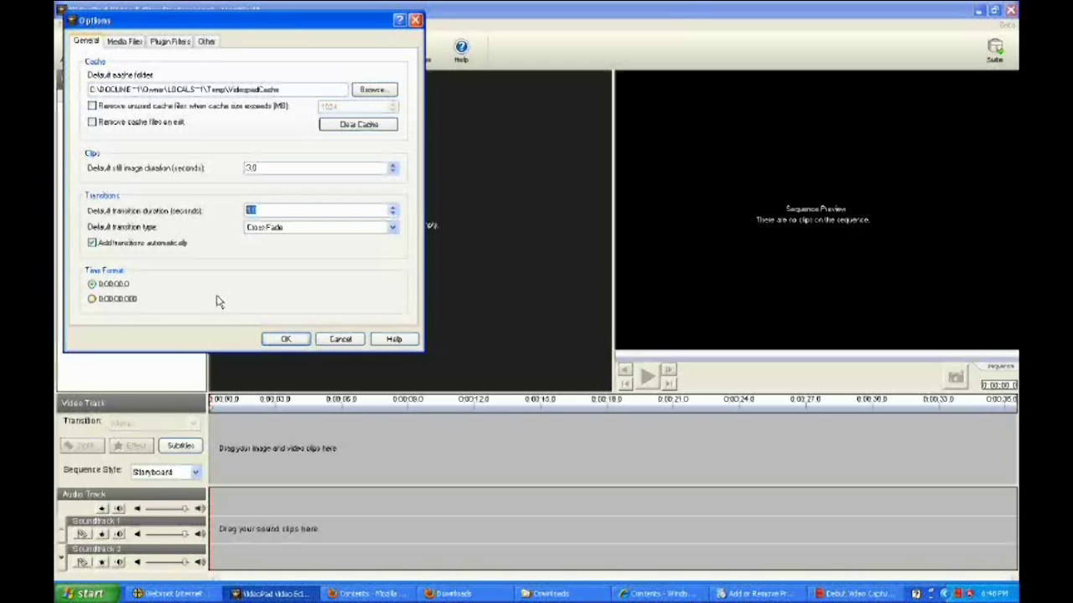
click(133, 42)
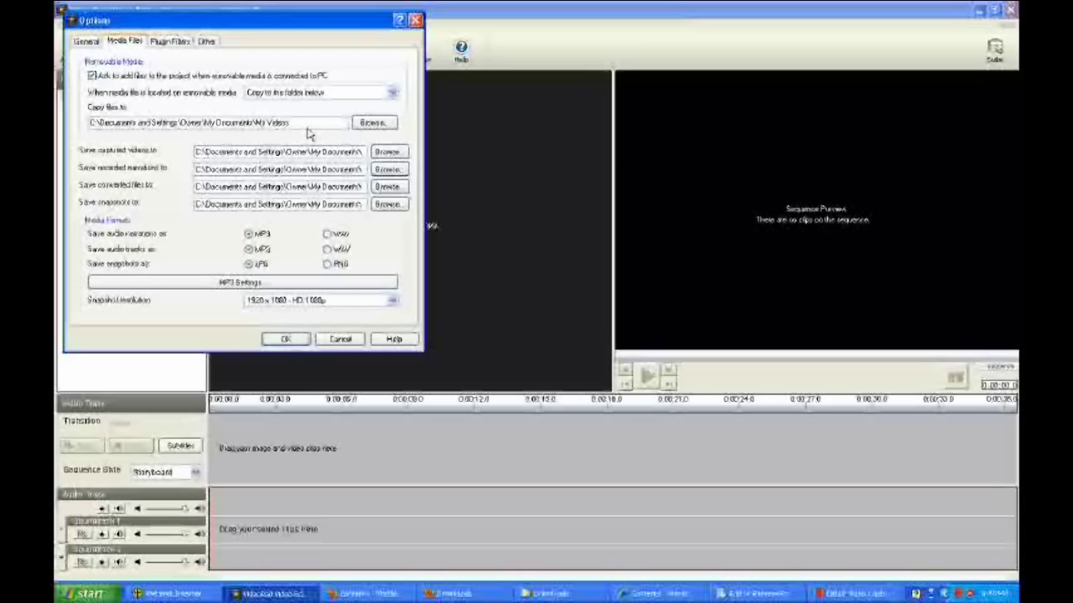
Review the Plugin Filters settings, then the Other settings for overlap and new-clip placement
click(172, 41)
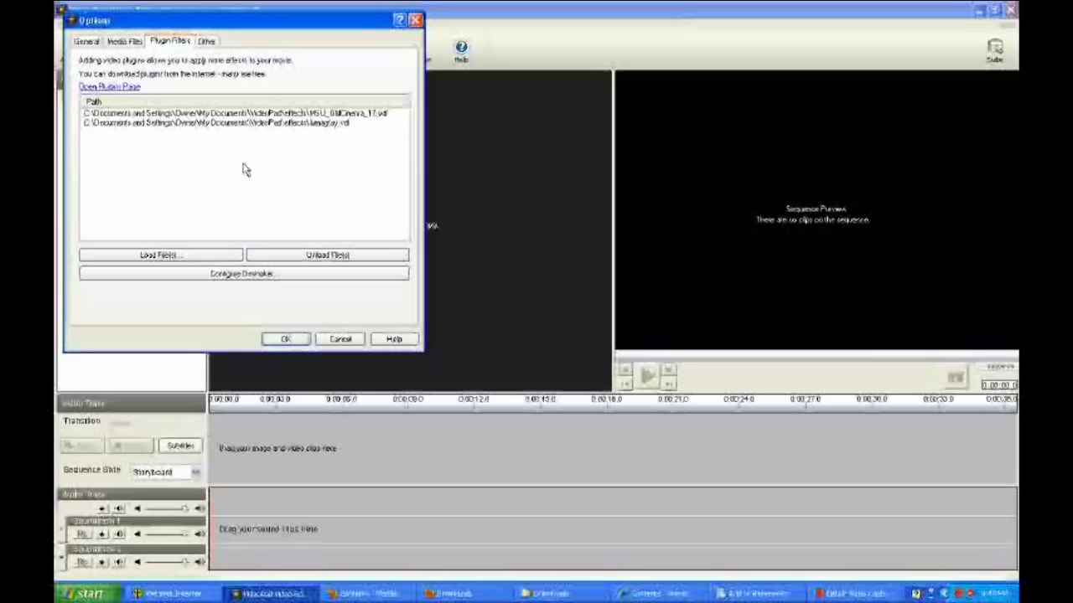
click(206, 41)
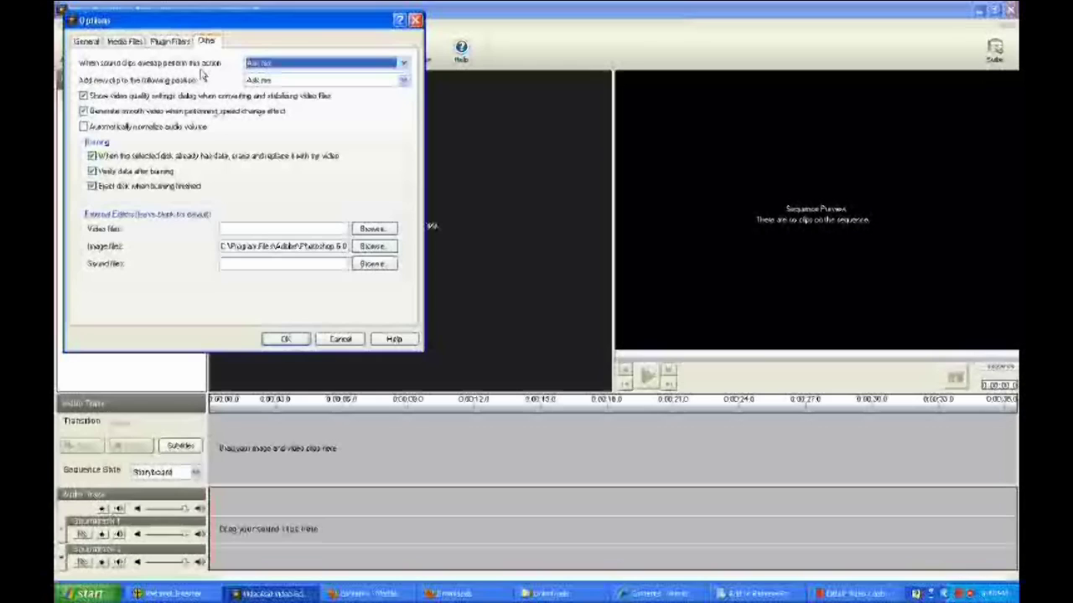
click(403, 65)
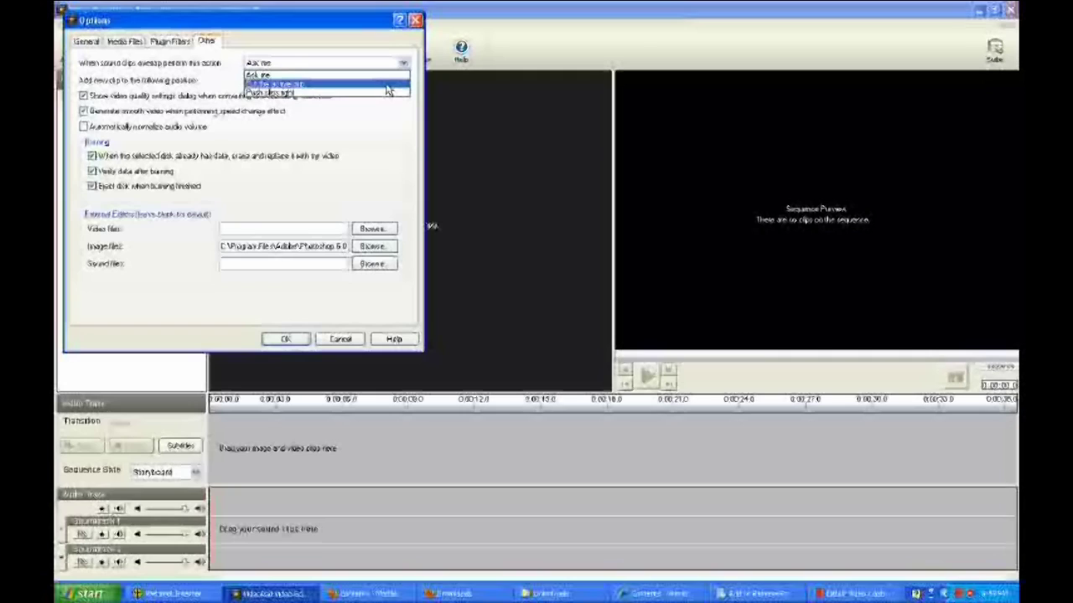
click(385, 131)
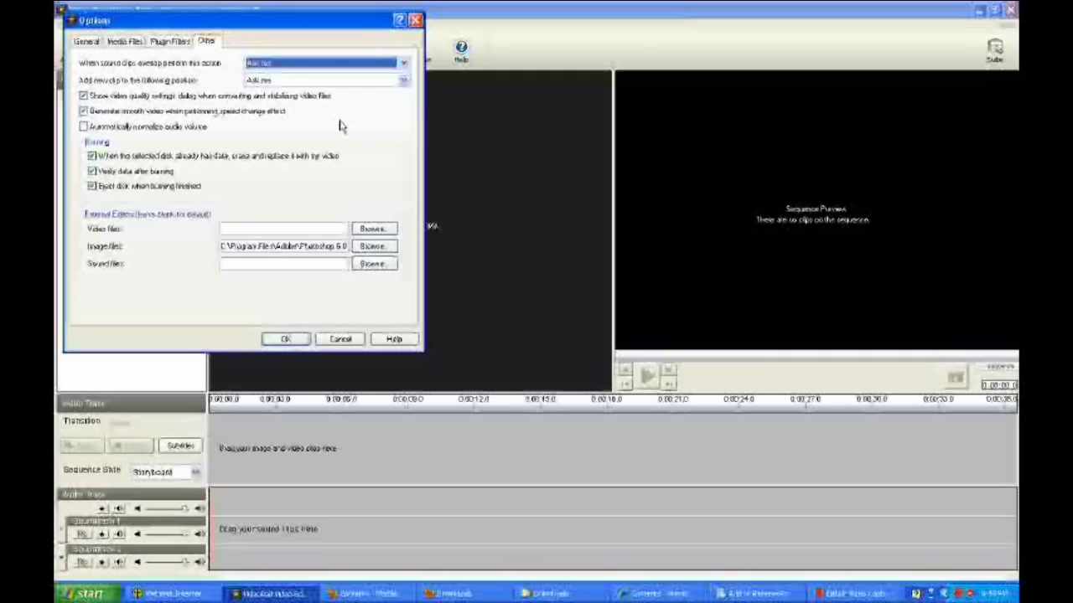
click(403, 81)
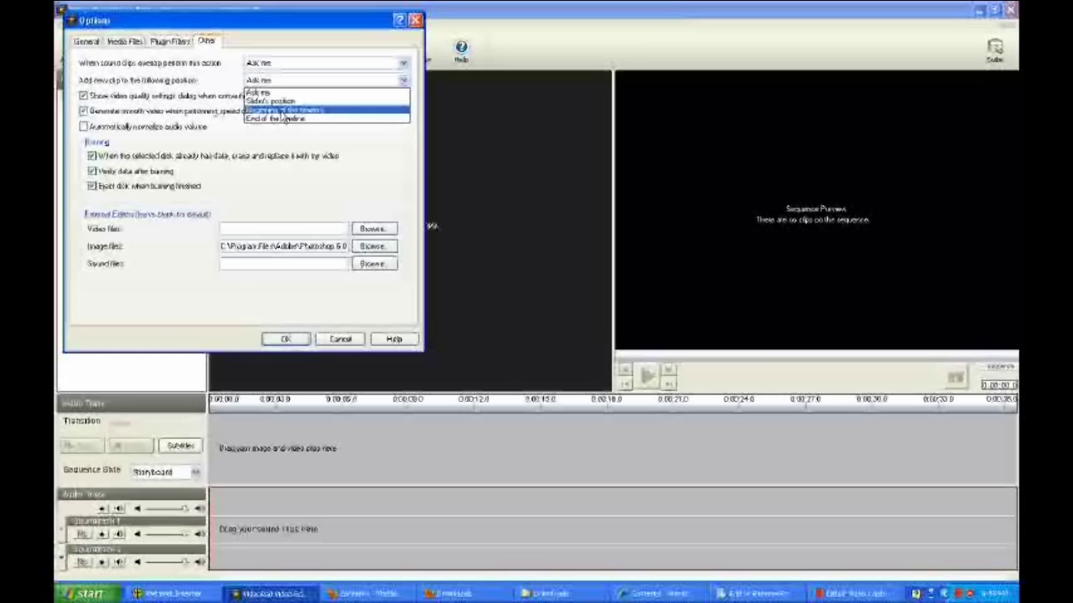
click(314, 140)
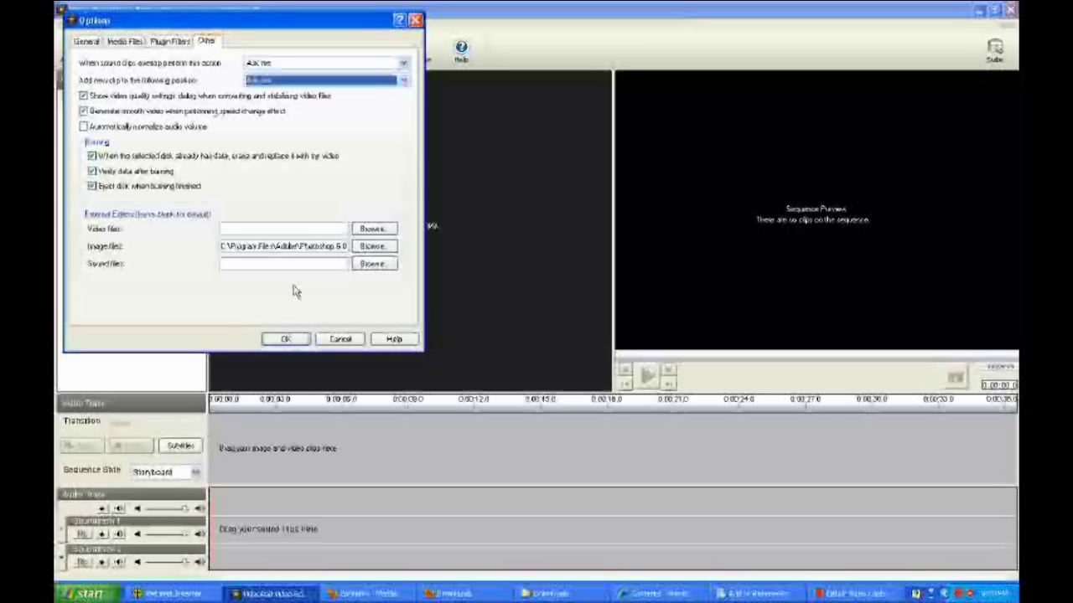
click(284, 339)
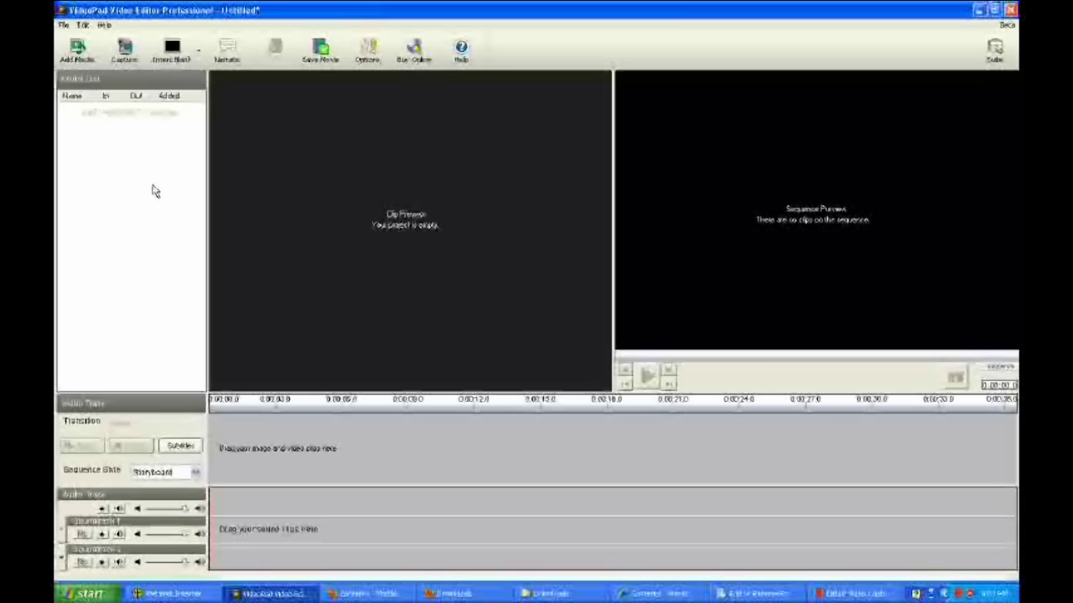
Open Add Media to bring up the Add Files To Your Project dialog
click(78, 50)
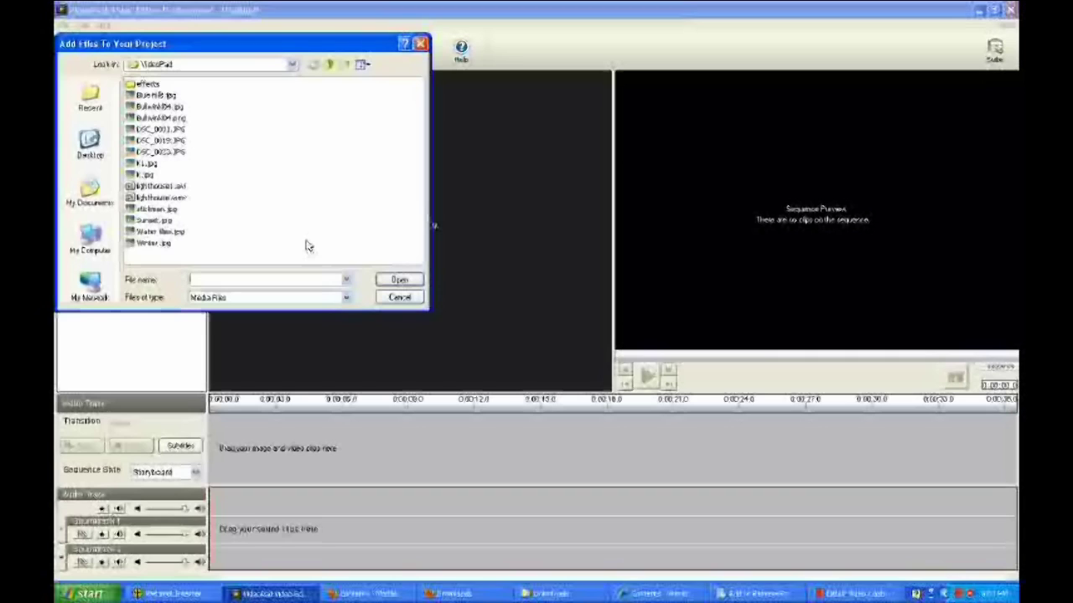
Import lighthouse.wmv and then k.jpg into the media list
click(157, 198)
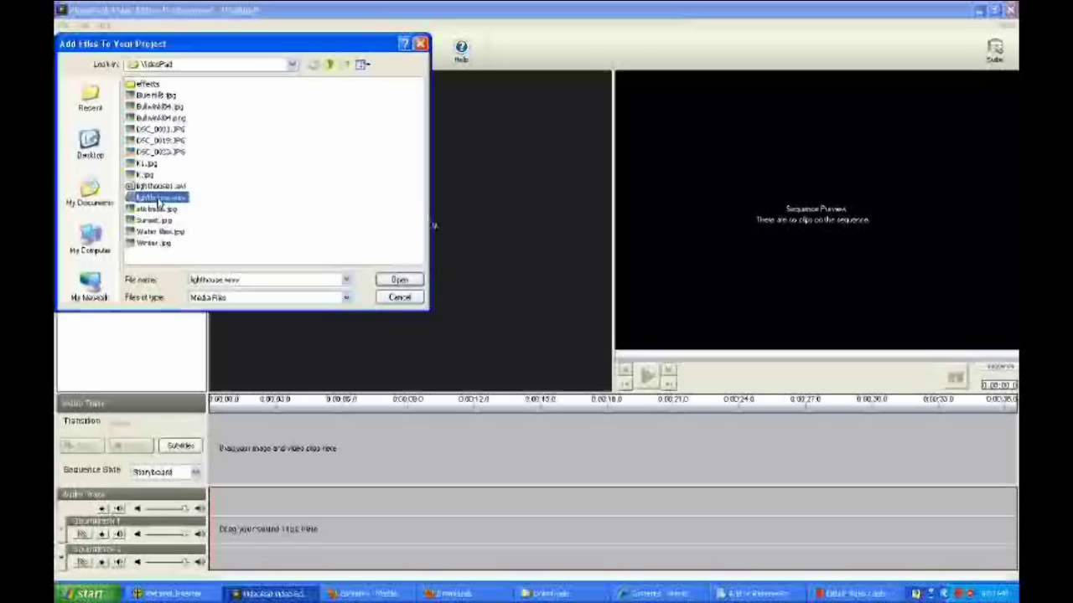
click(398, 281)
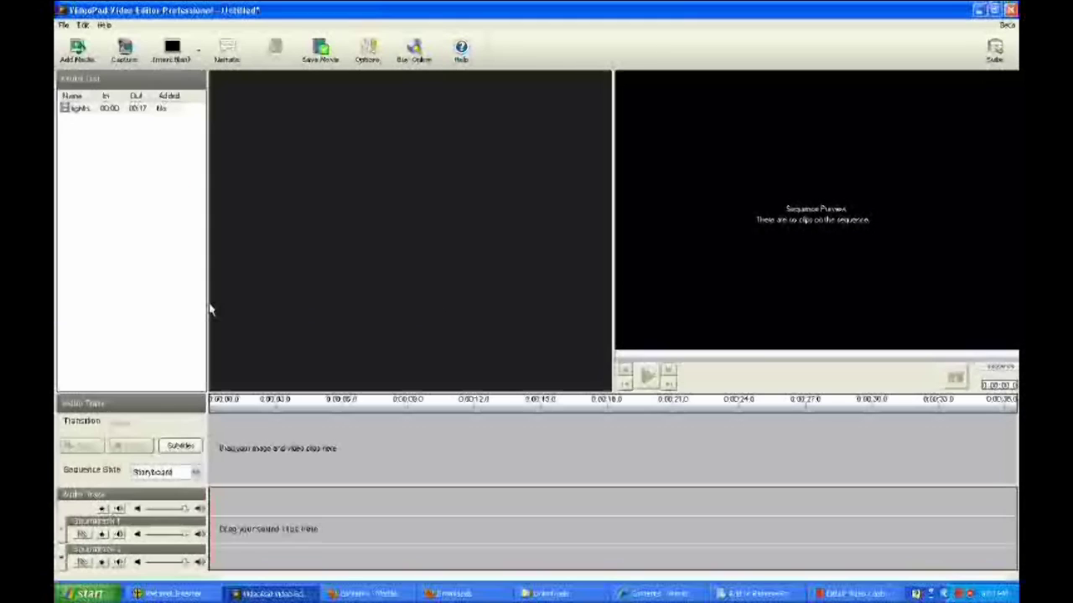
click(77, 49)
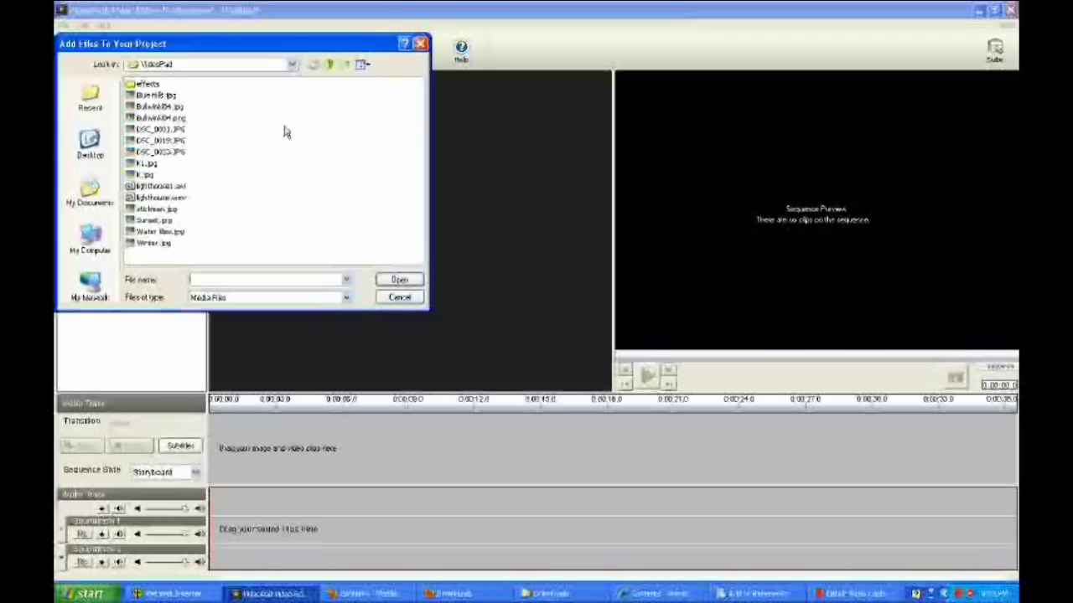
click(144, 176)
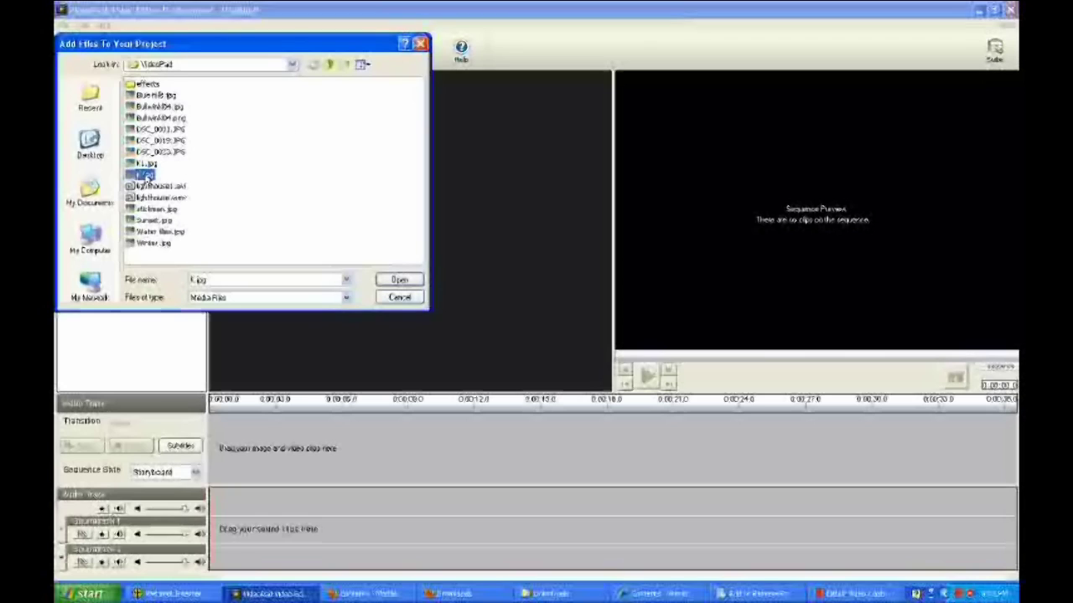
click(399, 284)
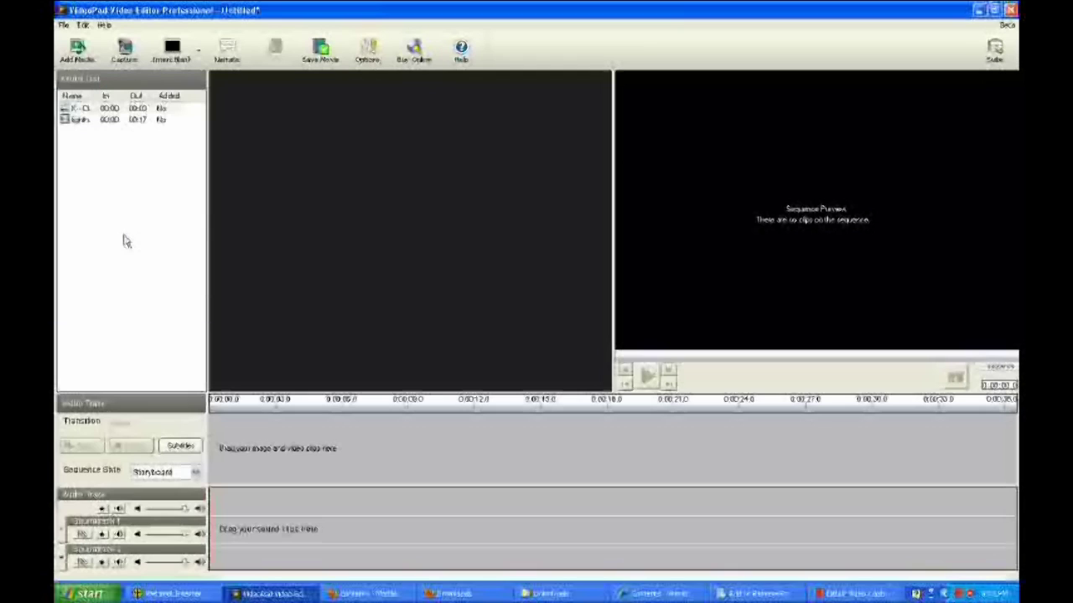
Preview k.jpg and the lighthouse clip, then place the lighthouse video on the video track
click(67, 110)
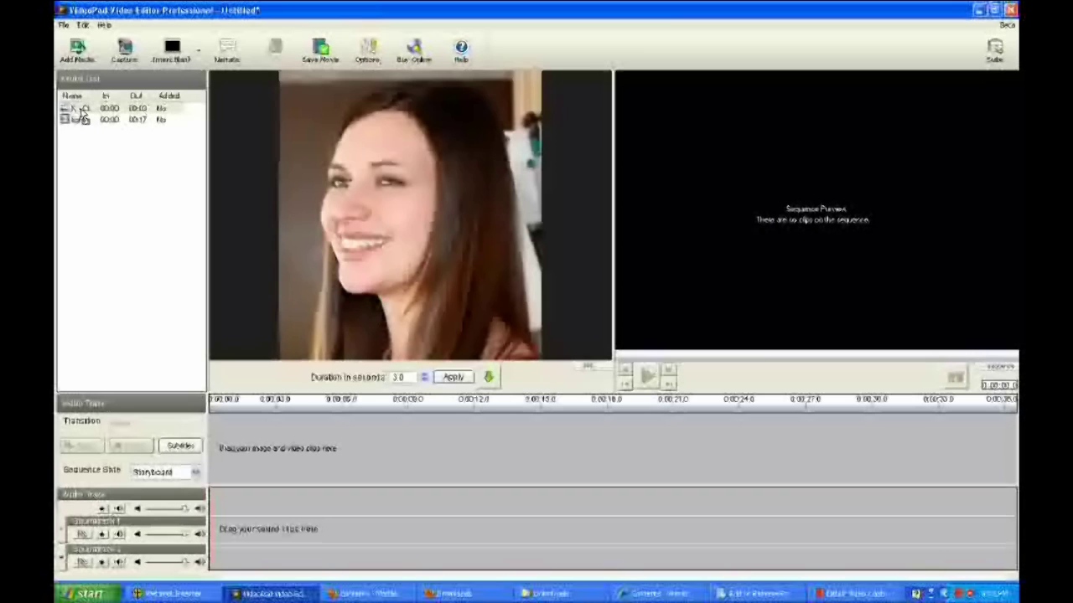
click(77, 122)
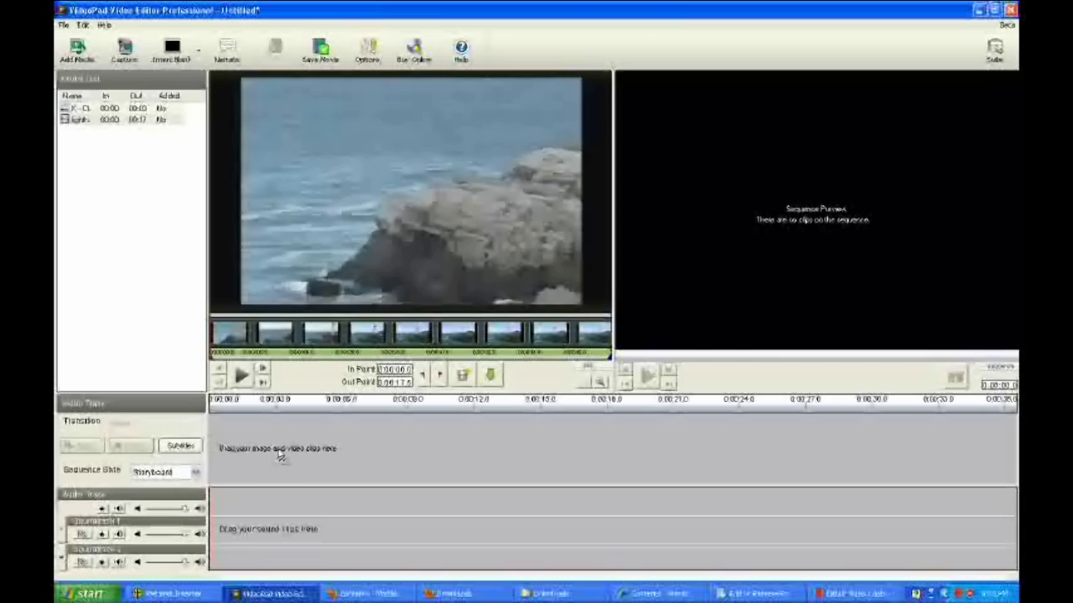
drag(281, 457, 279, 455)
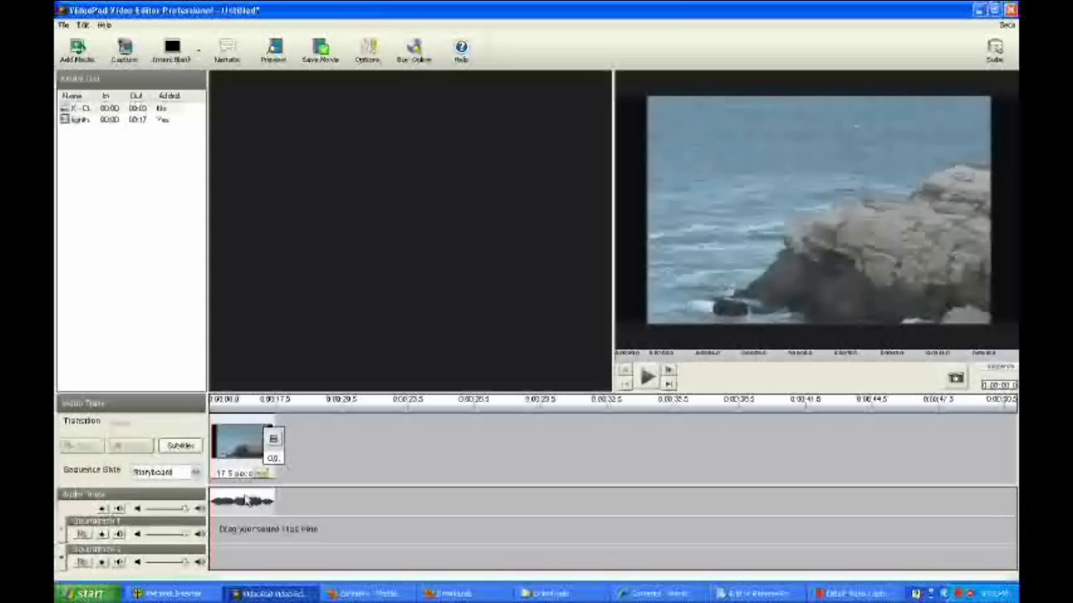
Switch the sequence style to Timeline, back to Storyboard, and finally Timeline again
click(196, 475)
click(159, 493)
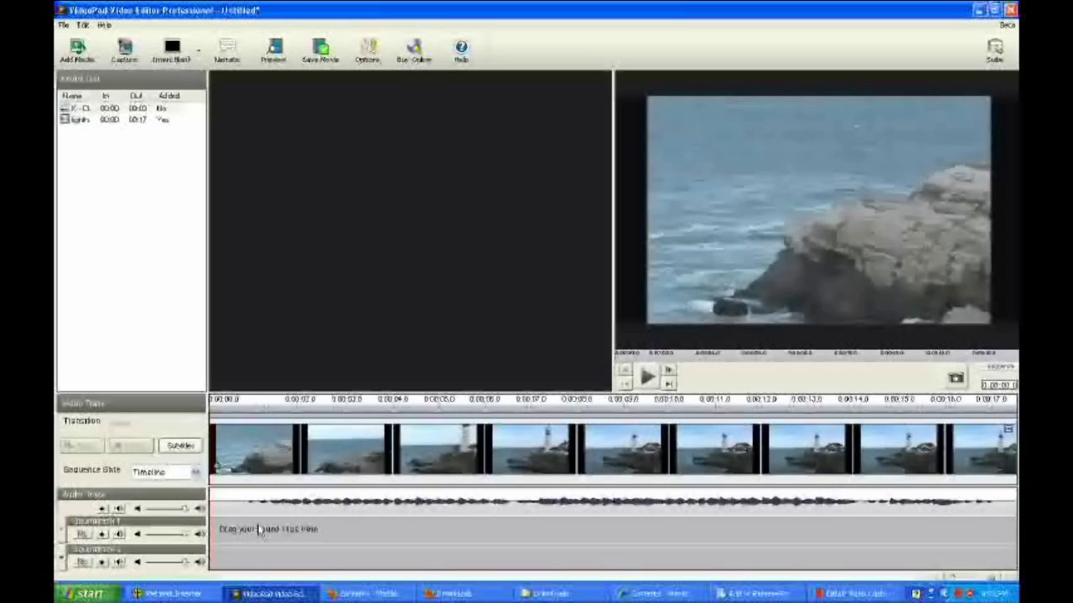
click(195, 475)
click(178, 496)
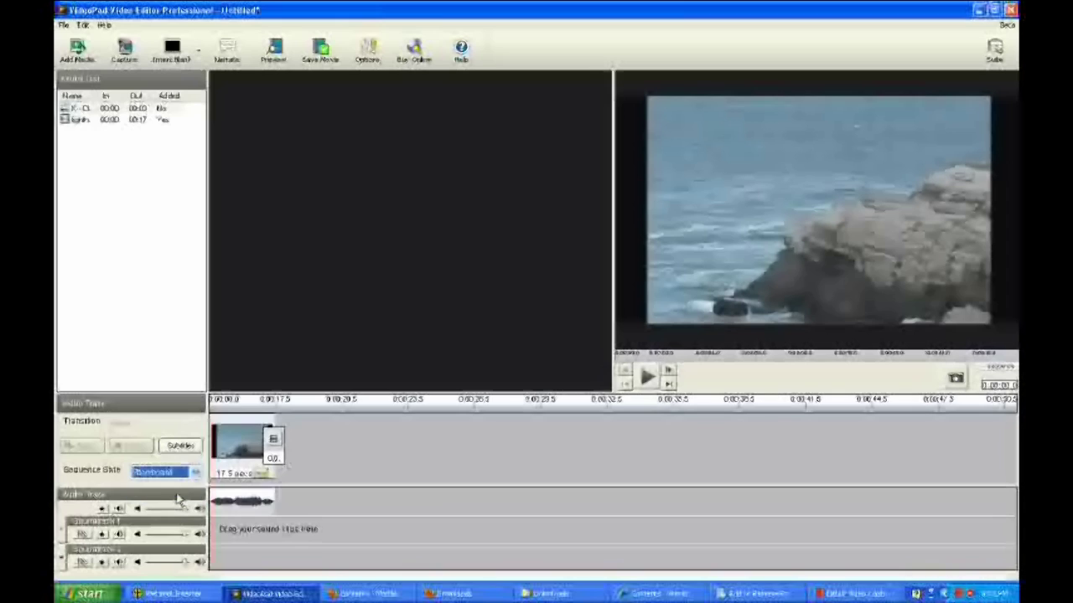
click(195, 473)
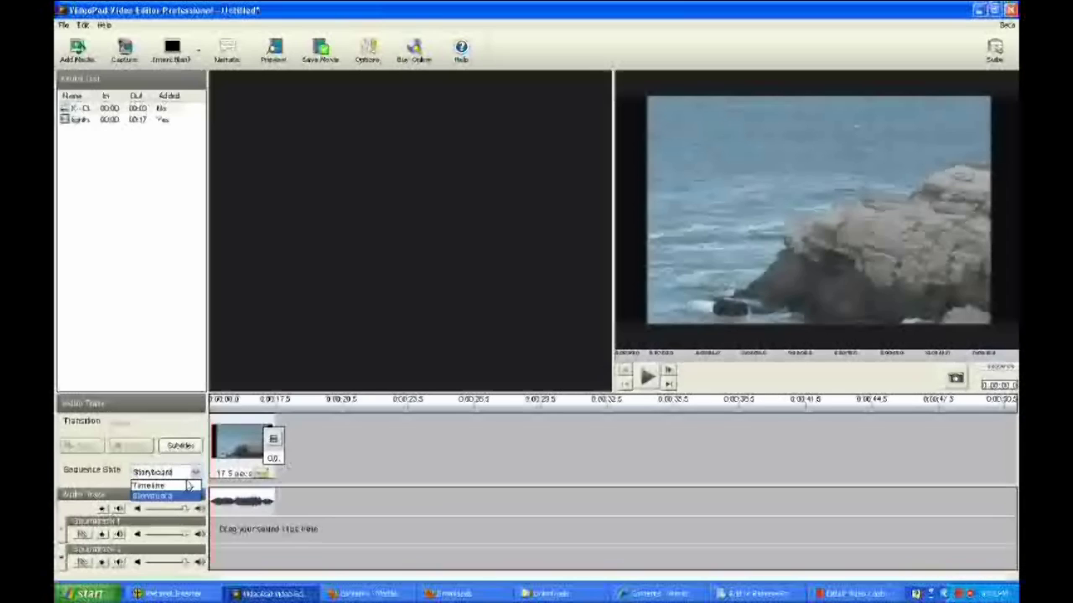
click(183, 486)
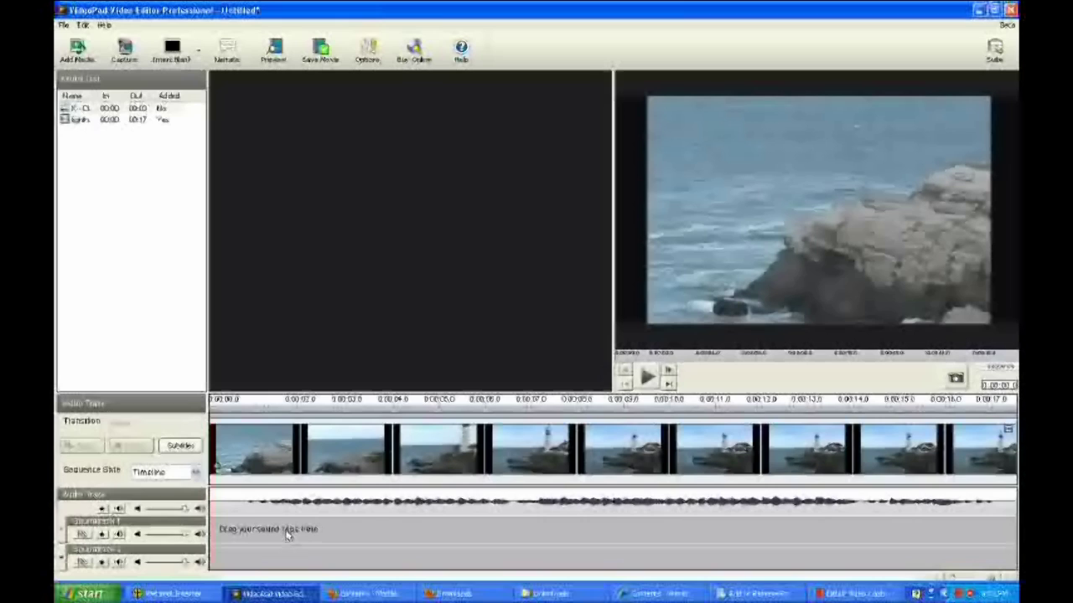
Split the lighthouse clip at about 0:00:10 and delete the first part
click(669, 456)
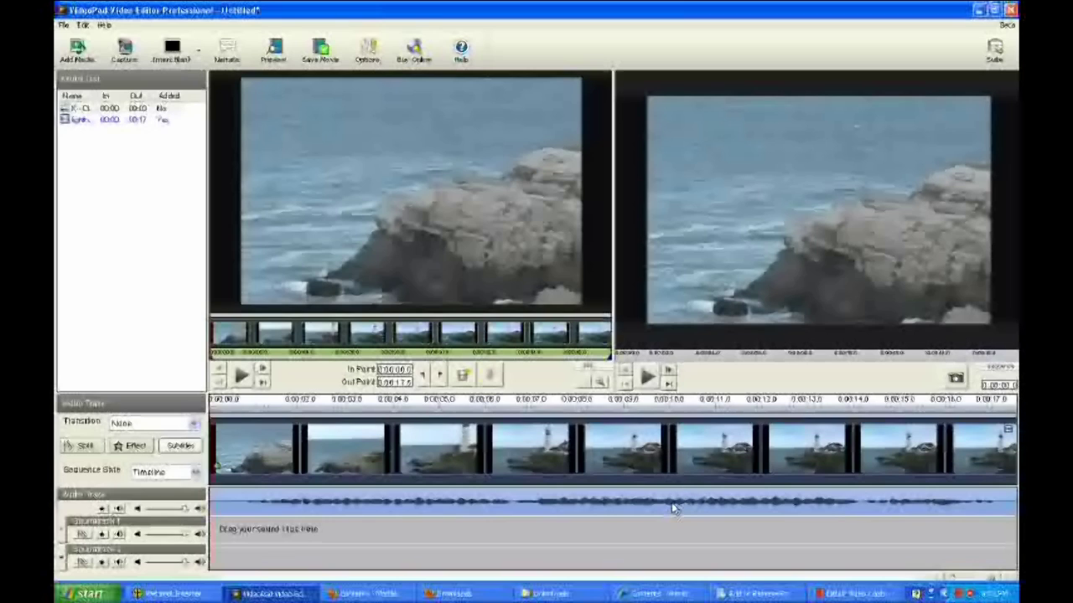
drag(216, 408, 709, 421)
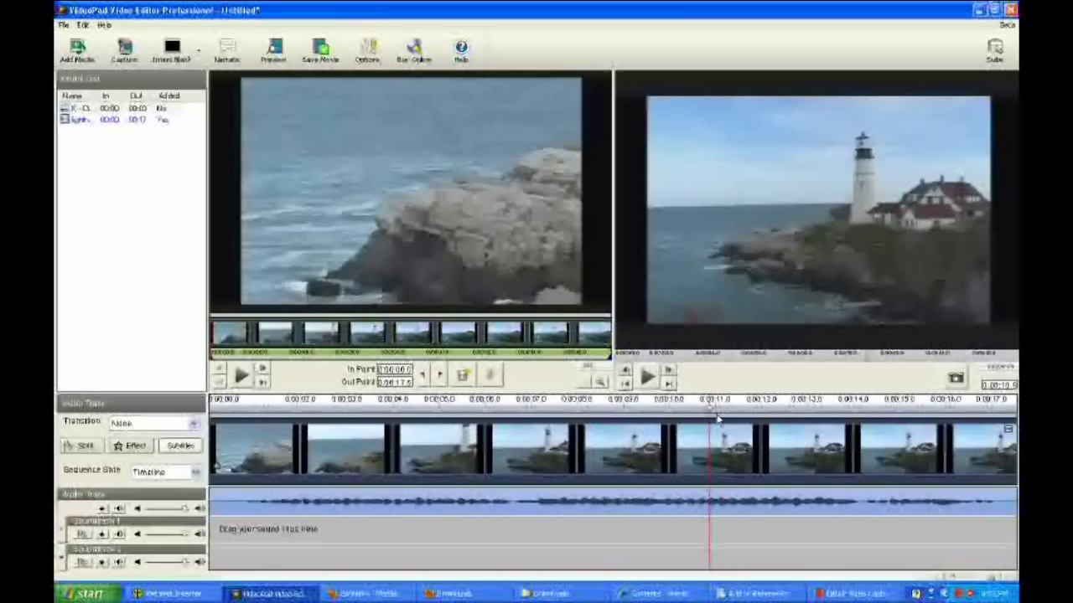
drag(708, 411, 668, 416)
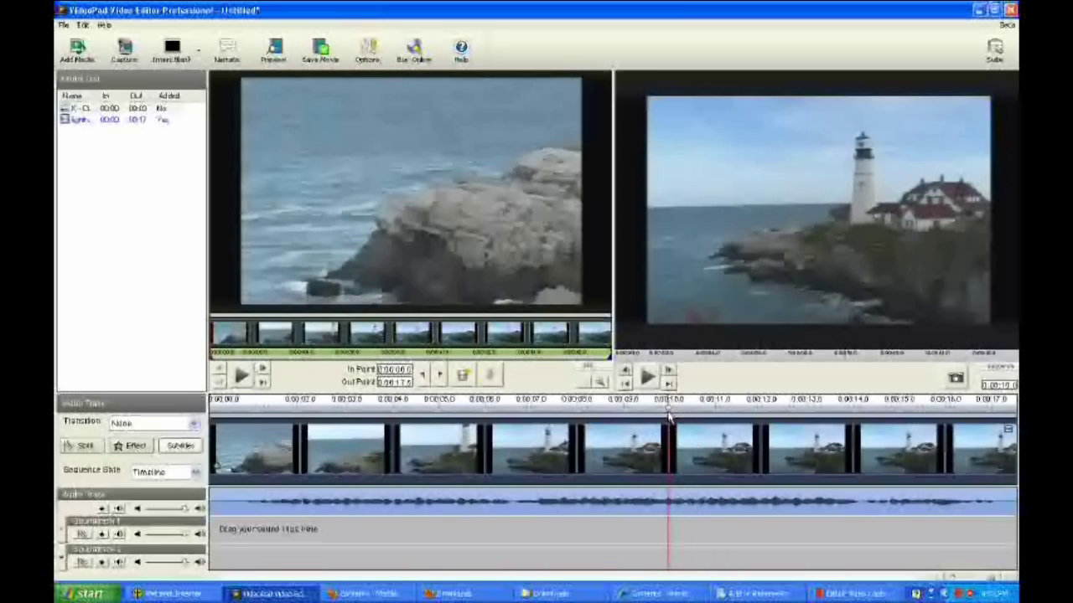
click(83, 452)
click(84, 450)
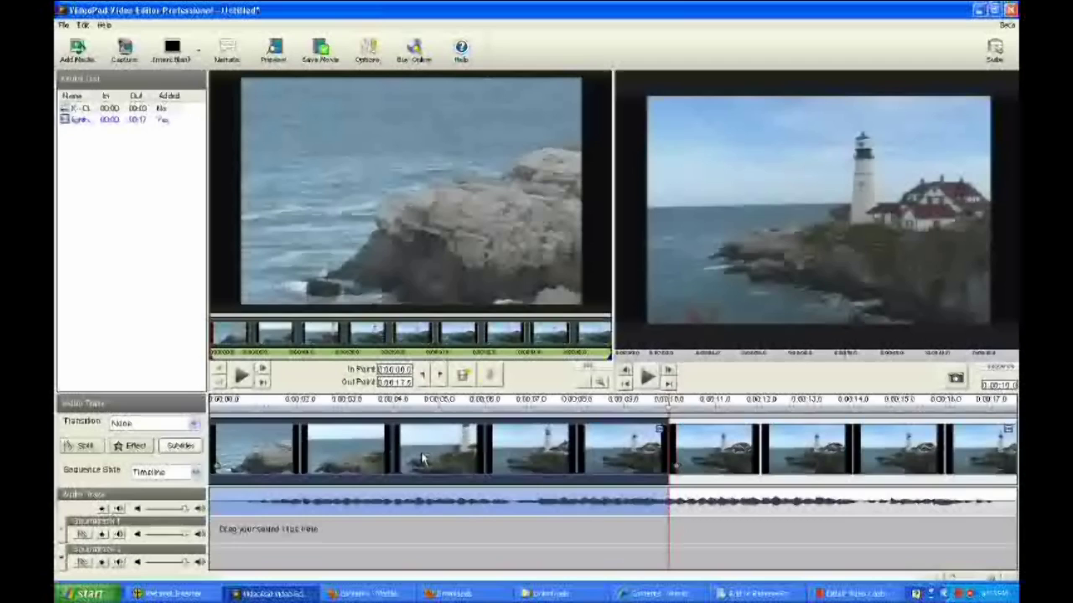
key(Delete)
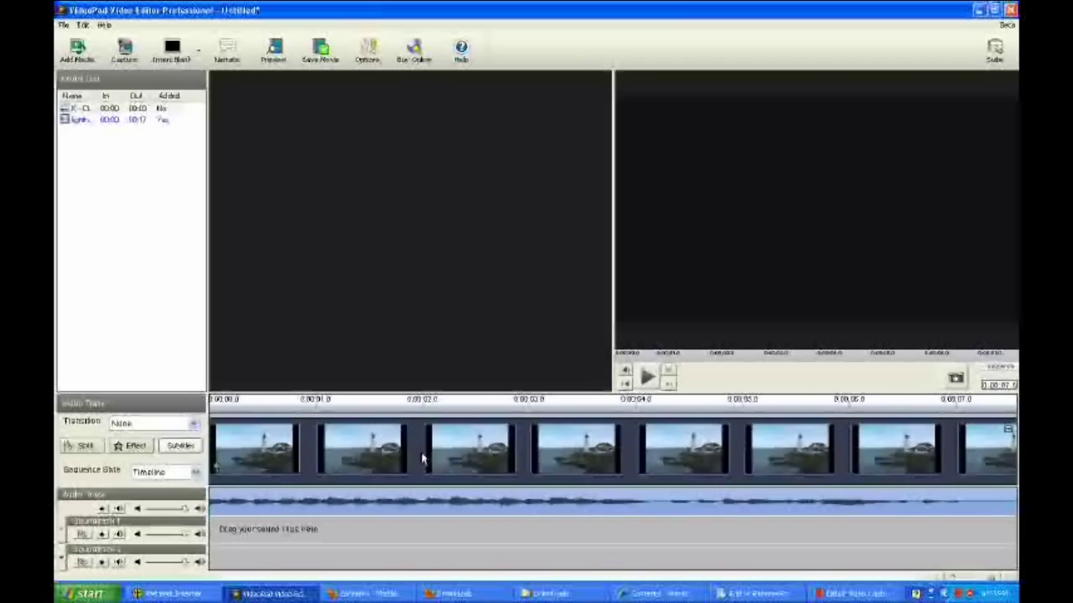